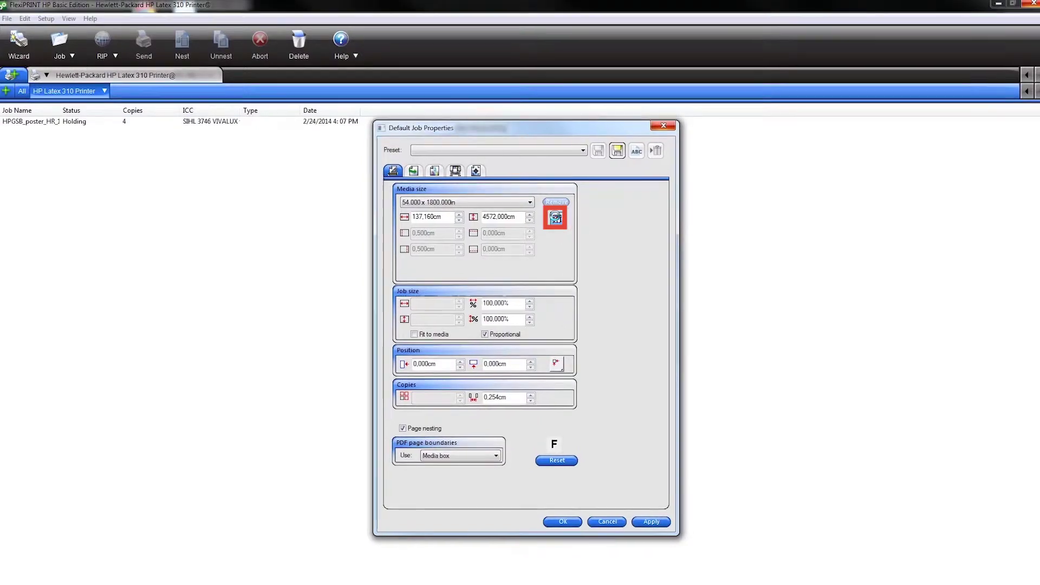
Switch Default Job Properties to the Color correction settings
click(434, 171)
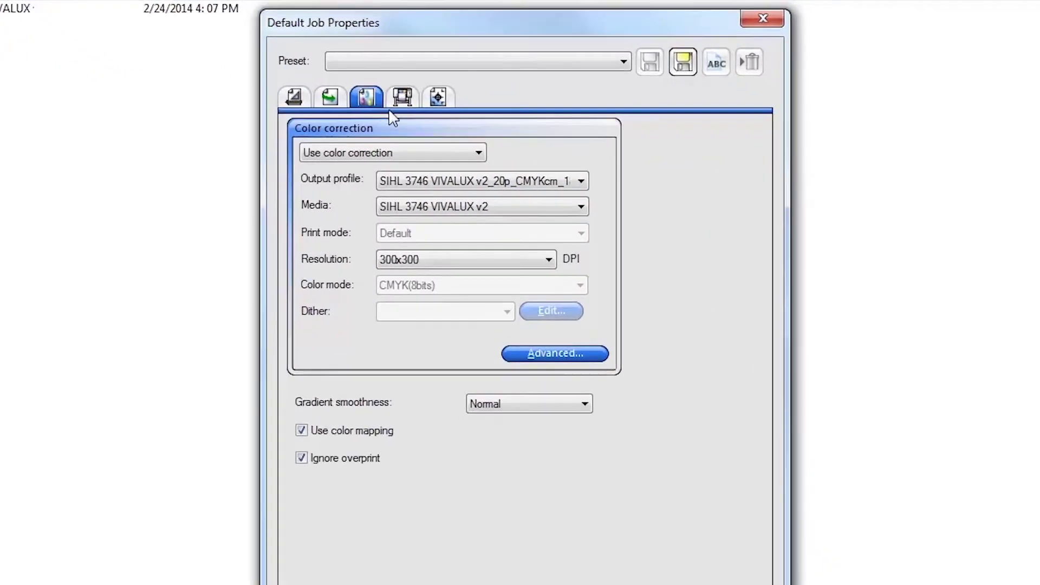
Keep full colour correction on and choose Generic Backlit PP & PE Synthetics_16p_CMYKcm_130.icc as output profile
click(407, 153)
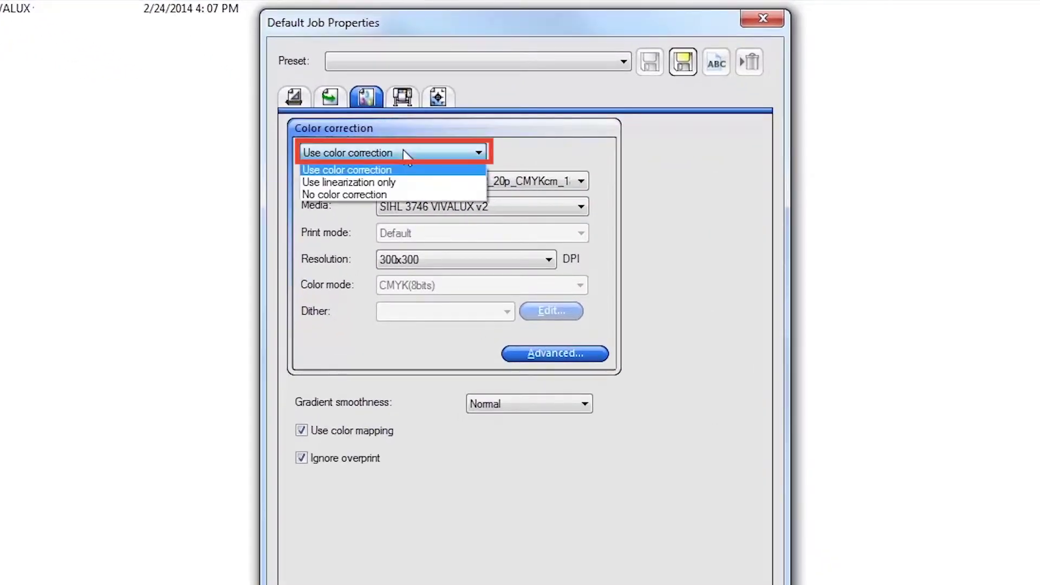
click(424, 169)
click(543, 184)
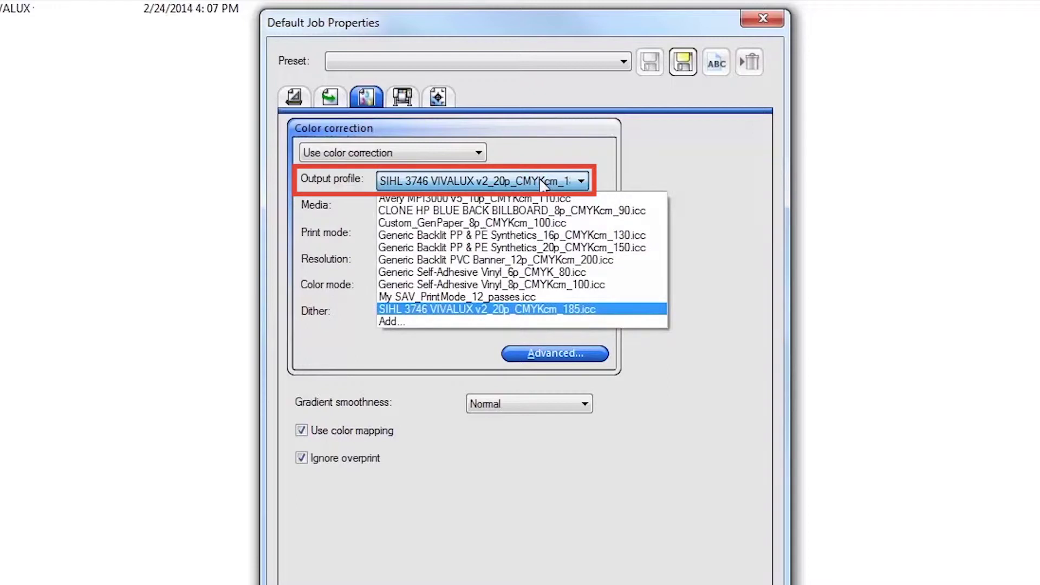
click(625, 239)
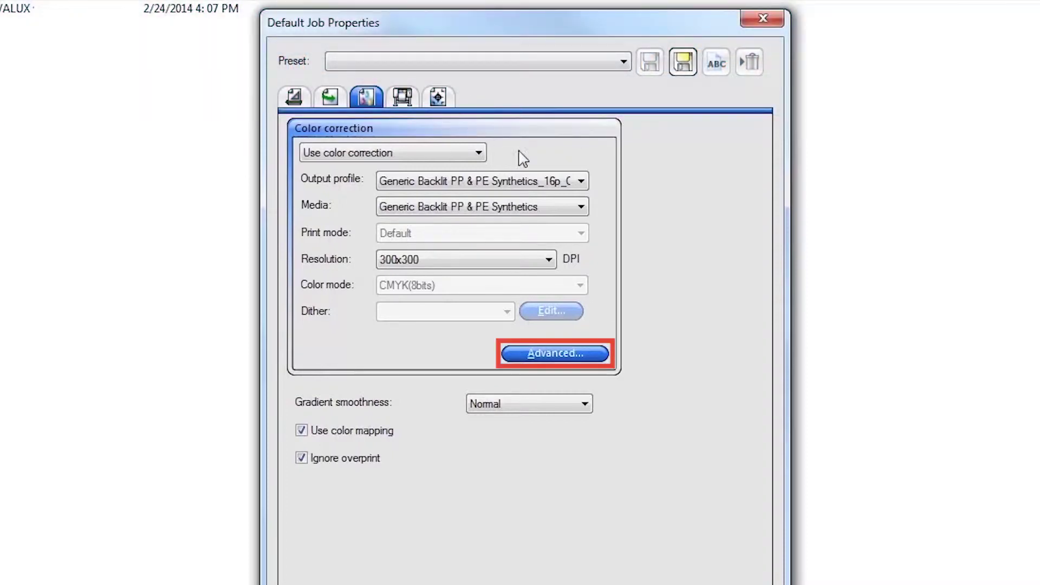
Review the advanced input ICC profiles and rendering intents, then close Default Job Properties
click(563, 353)
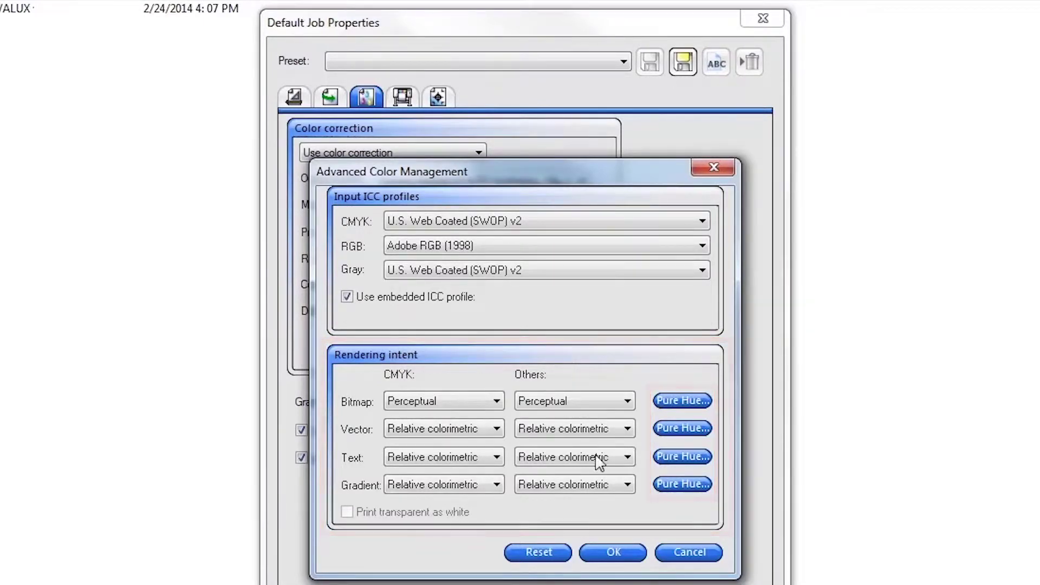
click(614, 552)
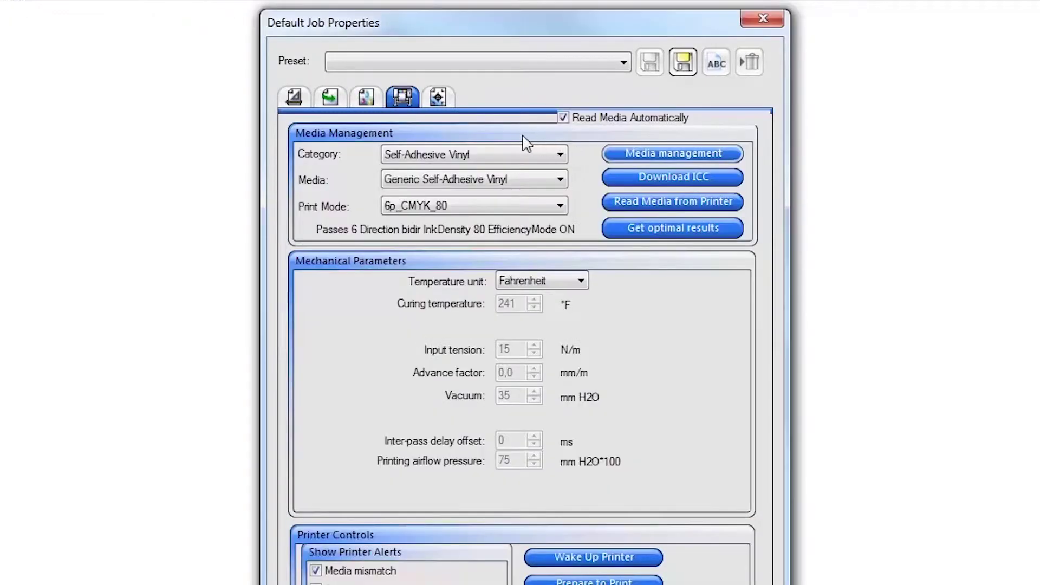
click(438, 97)
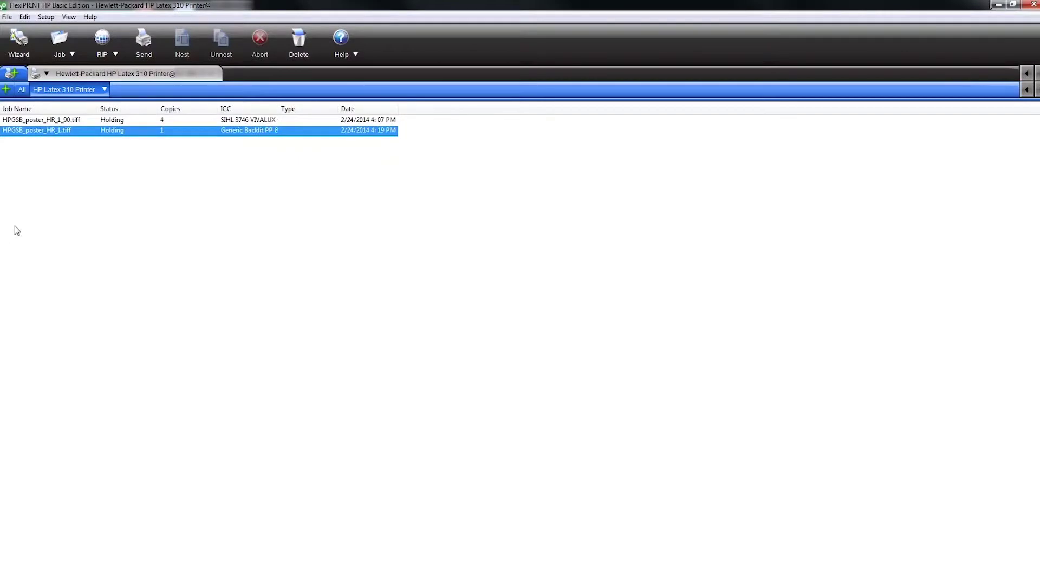
Add HPGSB_poster_HR_1_90.tiff to the queue with its job properties set to open
click(70, 48)
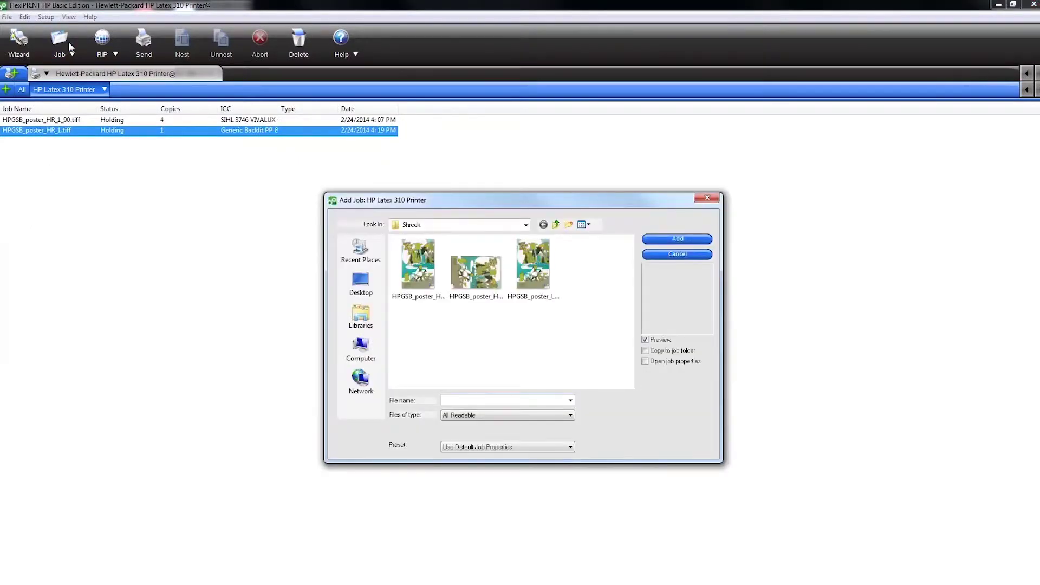
click(528, 262)
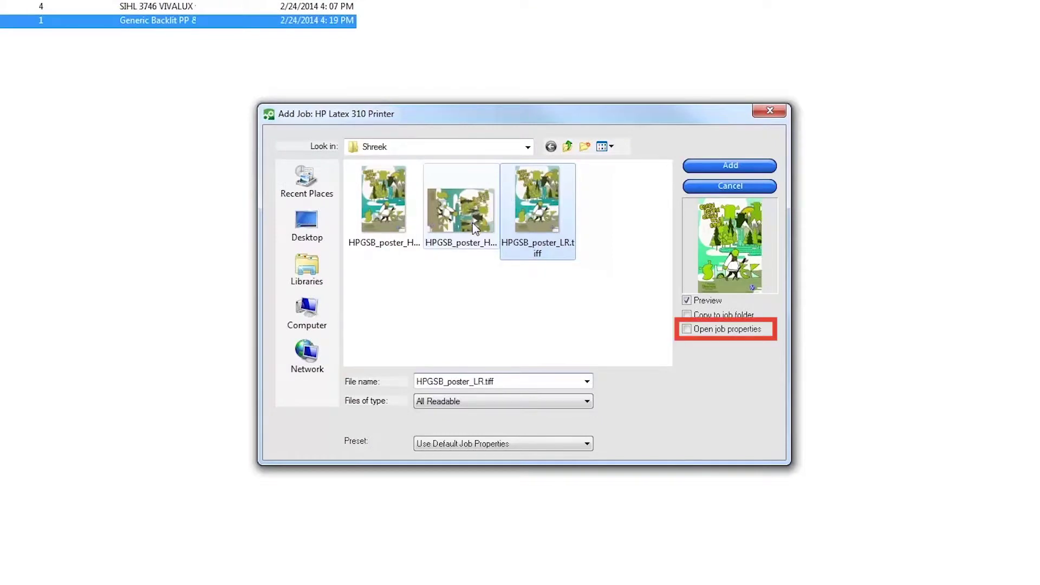
click(687, 329)
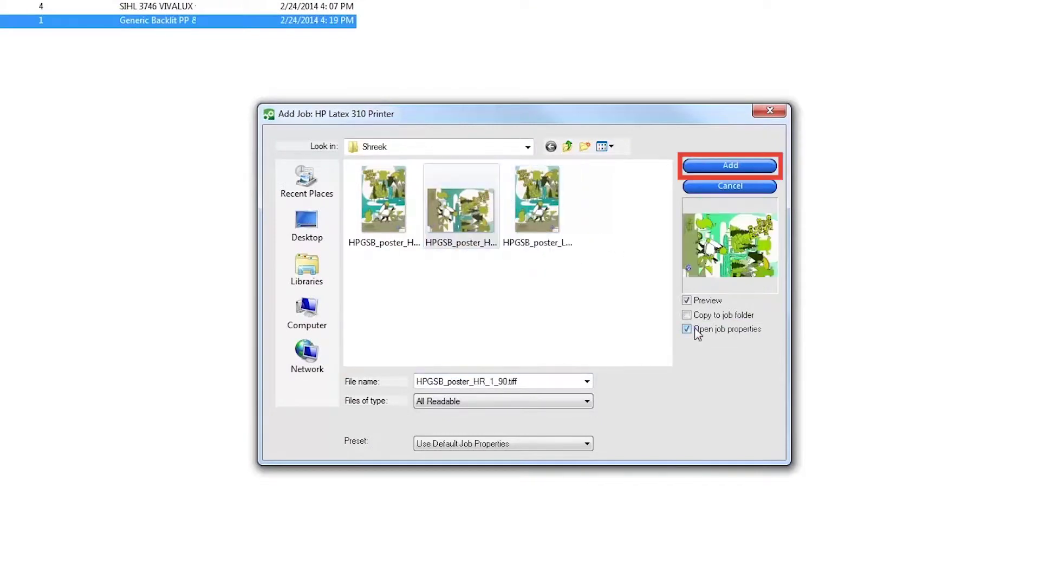
click(729, 165)
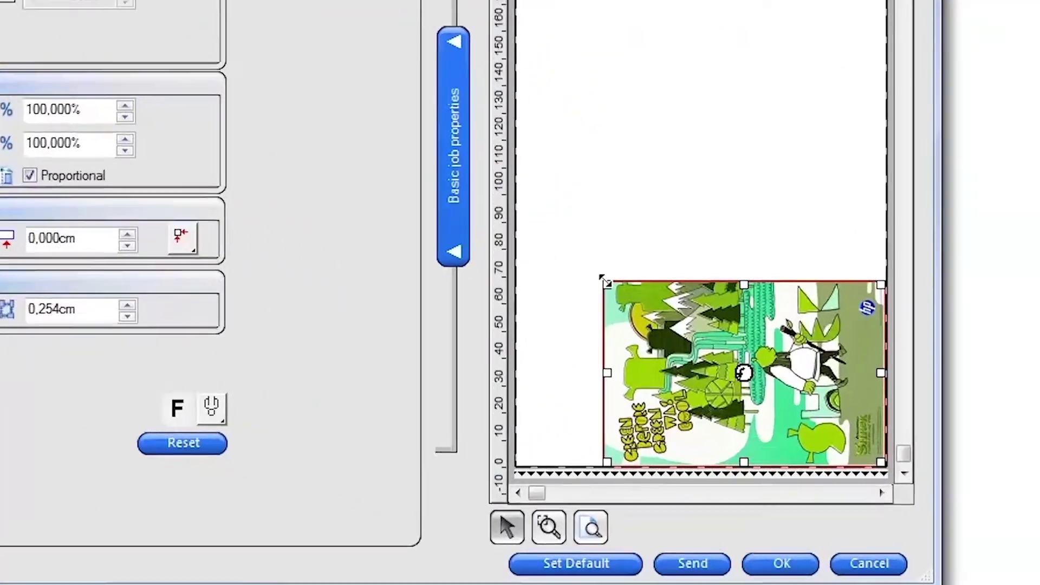
Scale the poster to 90.226 × 59.417 cm (86.639%) and raise the number of copies
drag(683, 407, 599, 310)
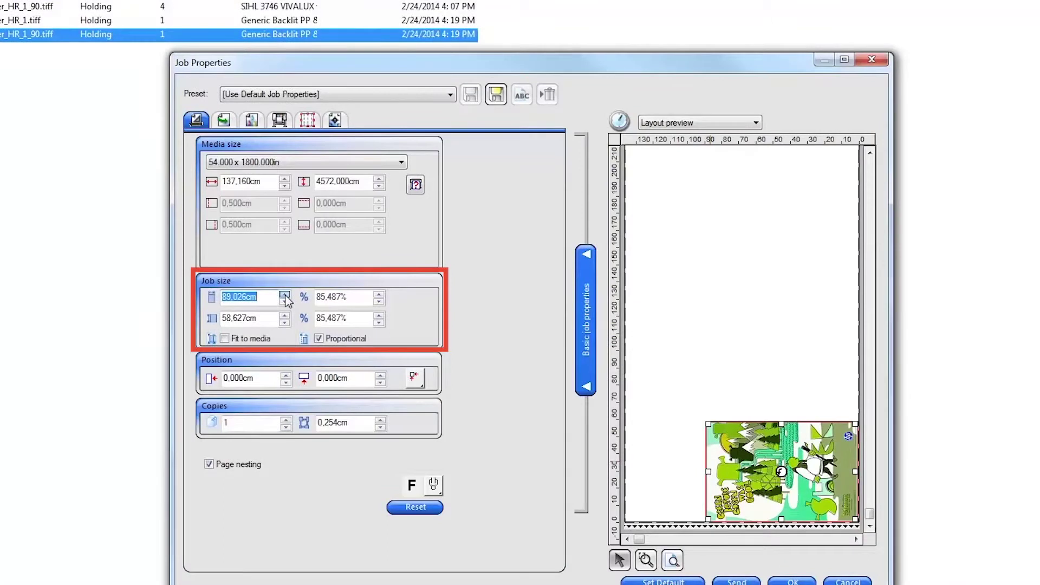
click(285, 294)
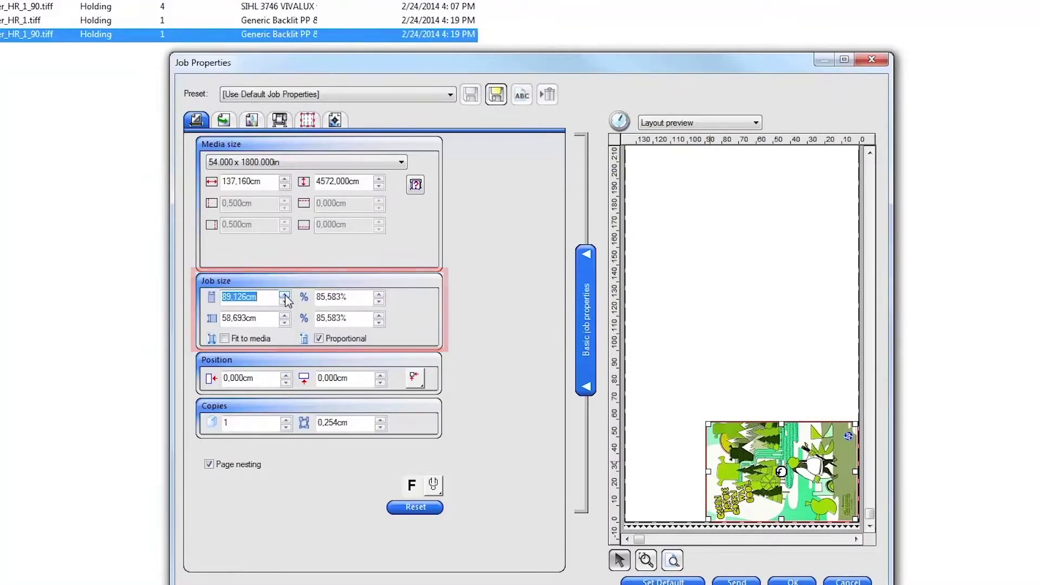
click(285, 294)
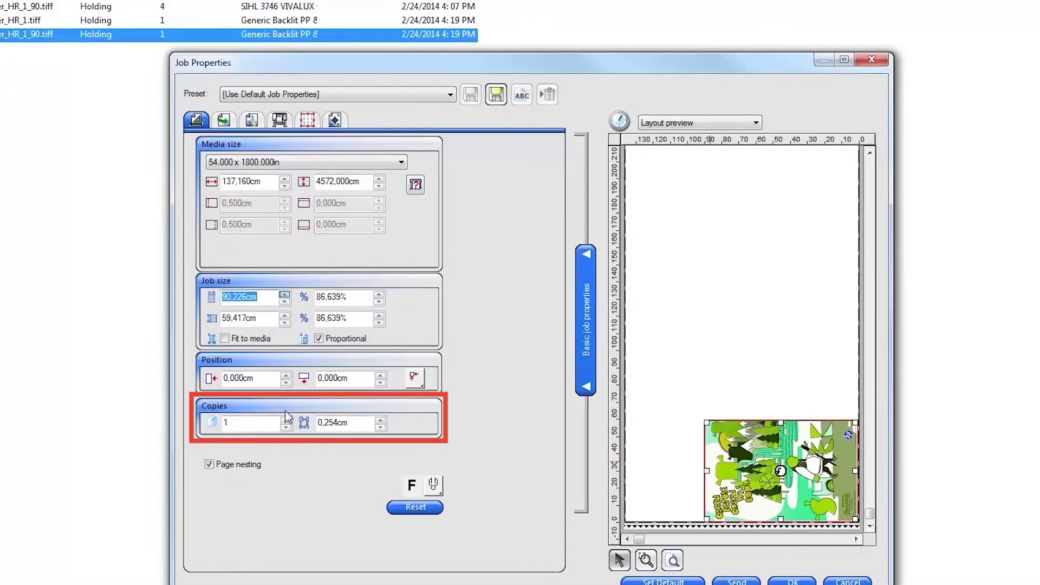
click(285, 420)
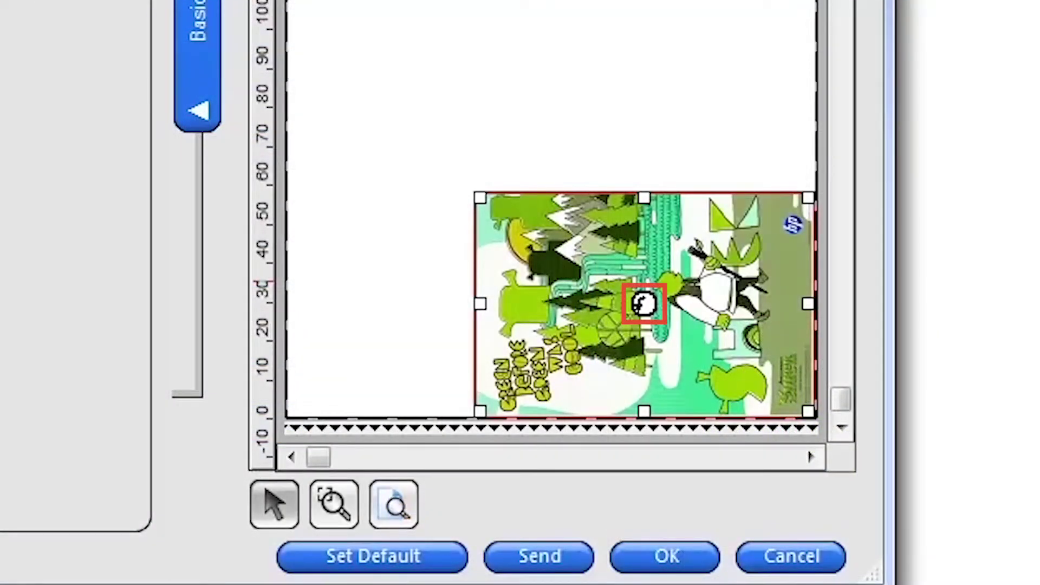
click(644, 303)
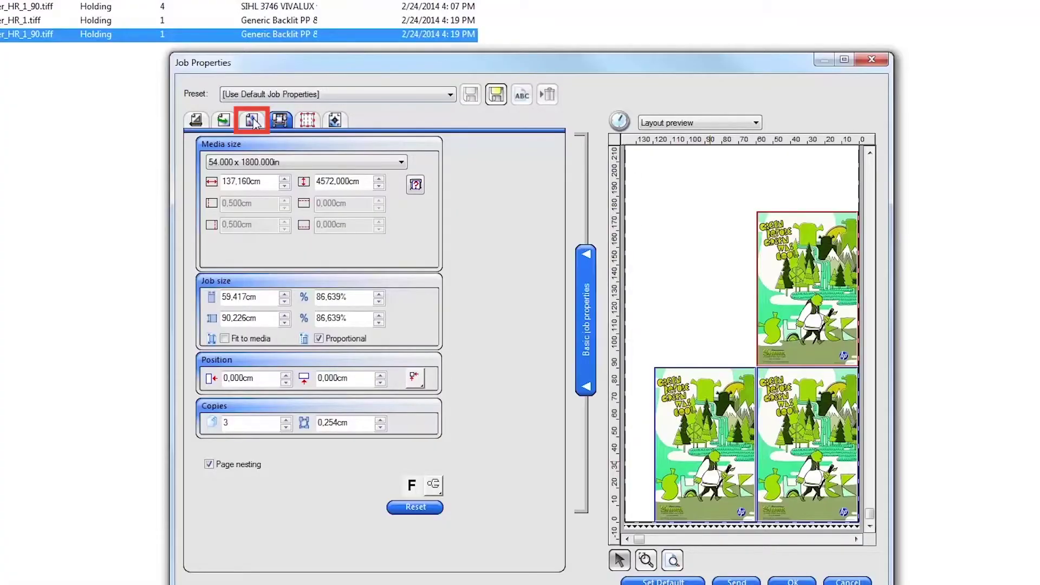
click(253, 121)
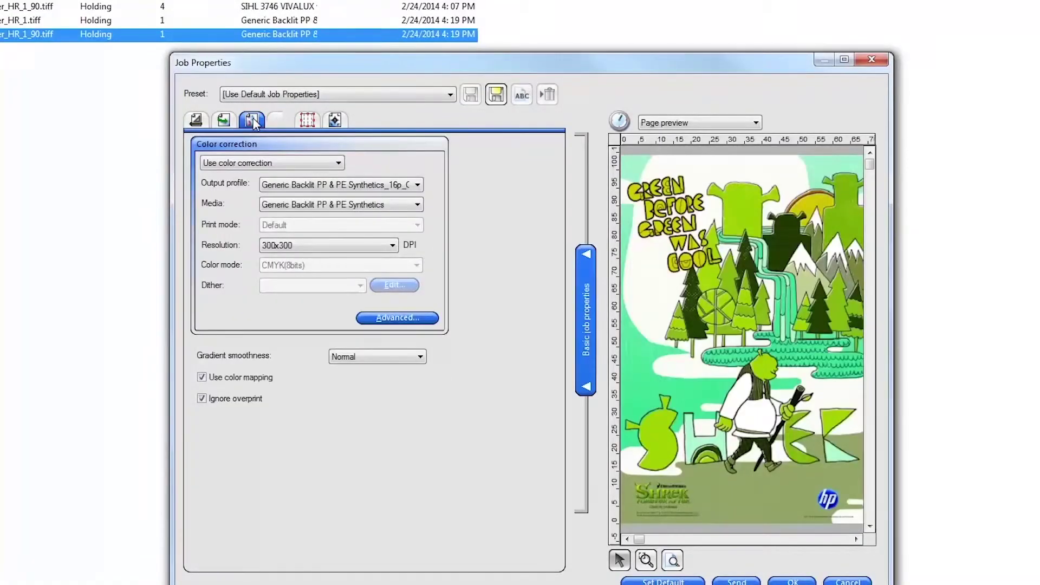
Set the poster's output profile to Generic Backlit PVC Banner_12p_CMYKcm_200.icc
click(278, 164)
click(271, 173)
click(398, 185)
click(395, 245)
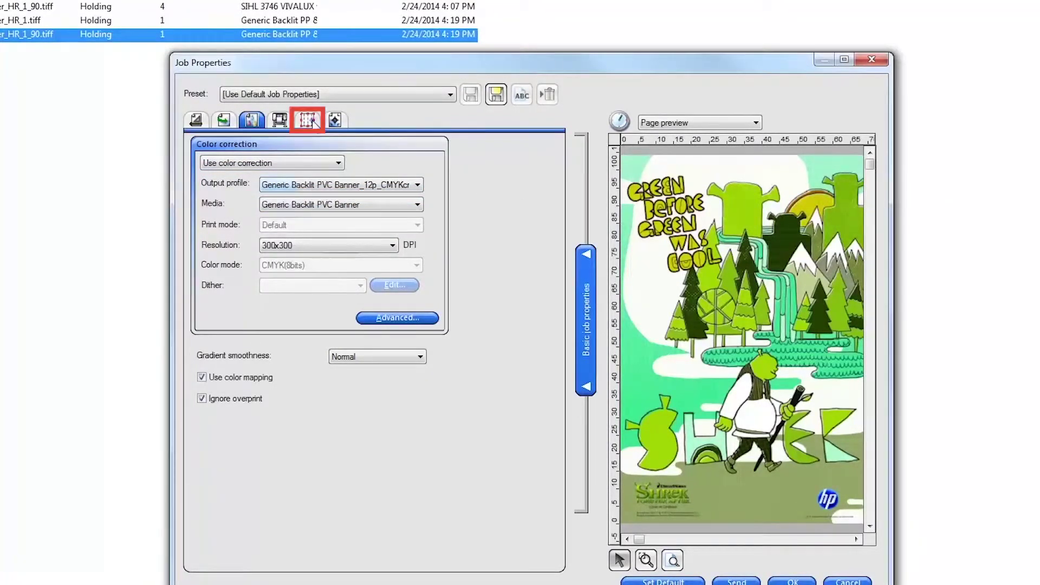
click(314, 124)
Shift the vertical tile seams and set the tiling grid to 4 columns and 3 rows
drag(751, 470, 742, 470)
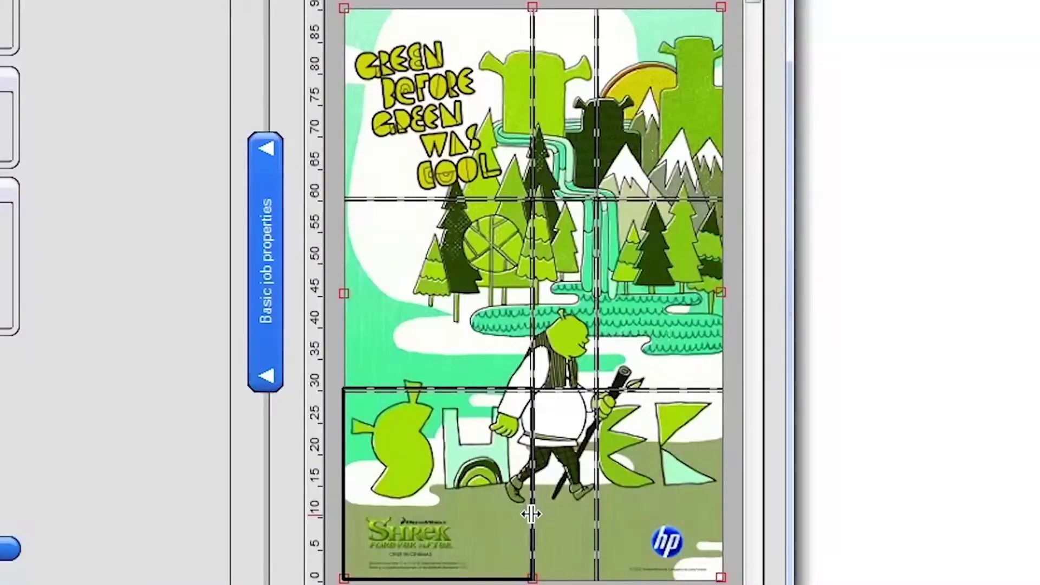
drag(531, 513, 542, 508)
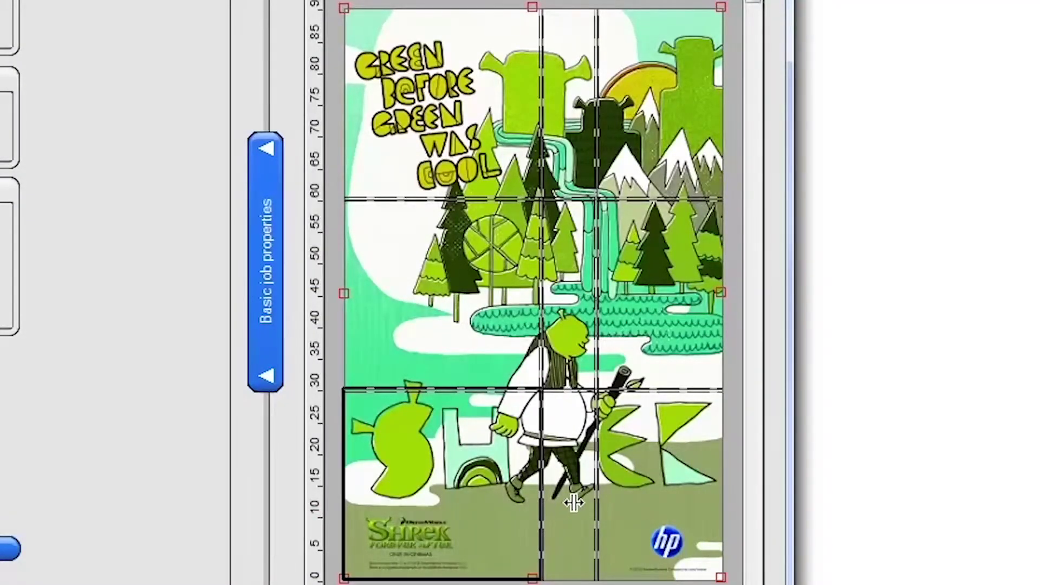
drag(598, 477, 664, 480)
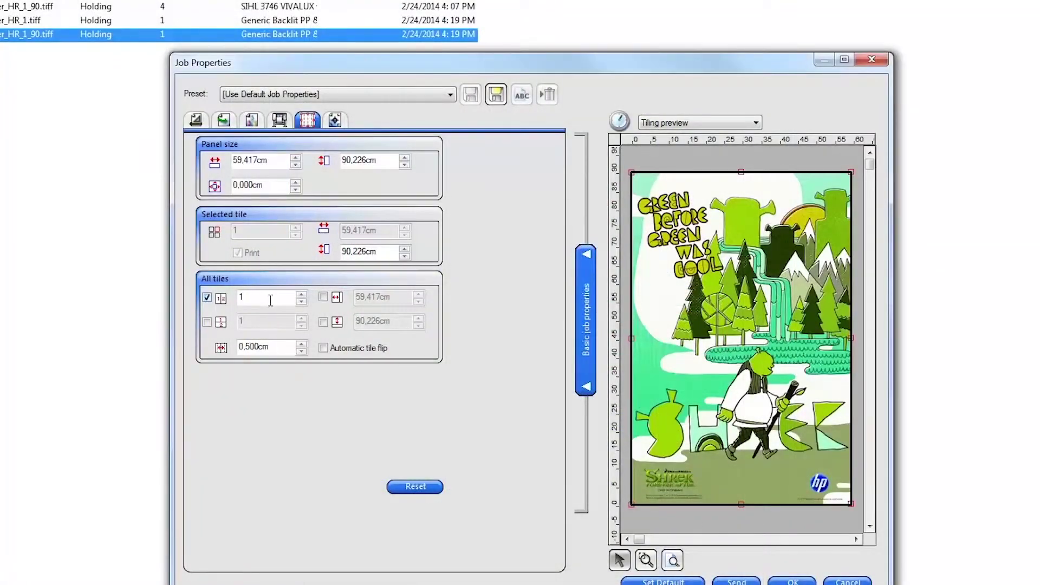
click(301, 295)
click(302, 294)
click(301, 294)
click(207, 321)
click(302, 319)
click(301, 319)
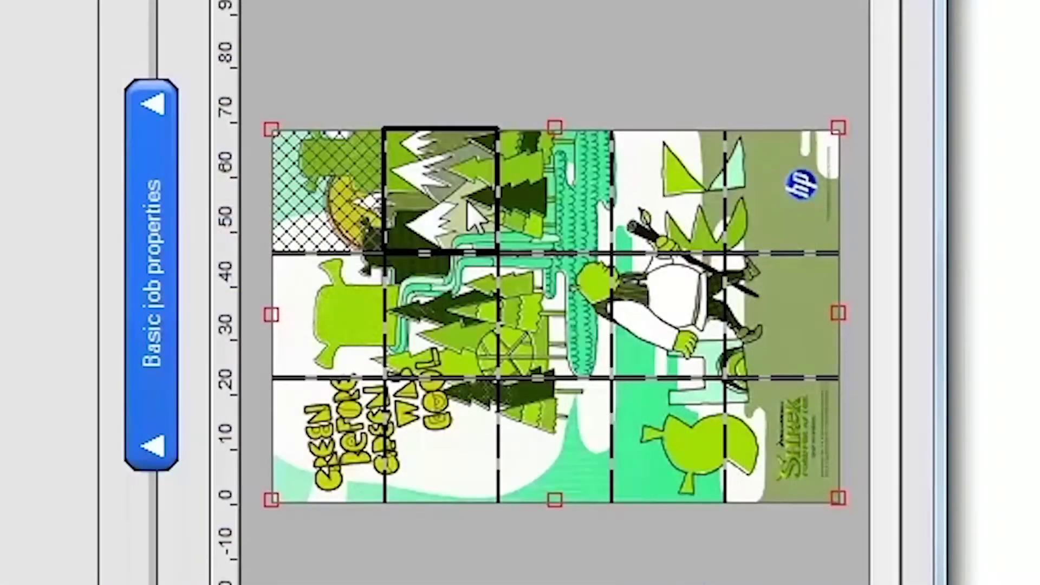
Crosshatch the top and middle tiles of the second column plus one more tile
click(468, 204)
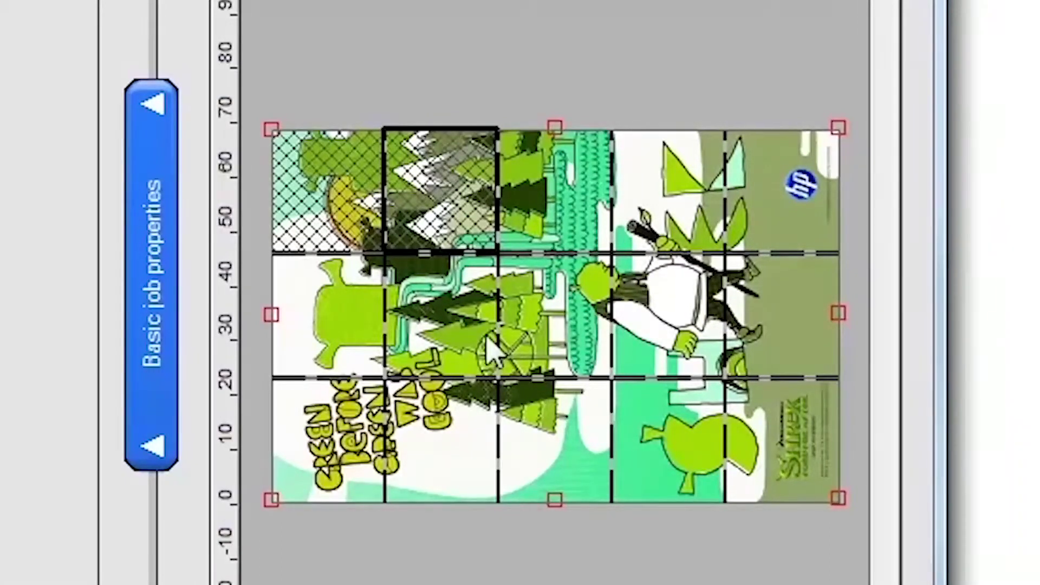
click(455, 347)
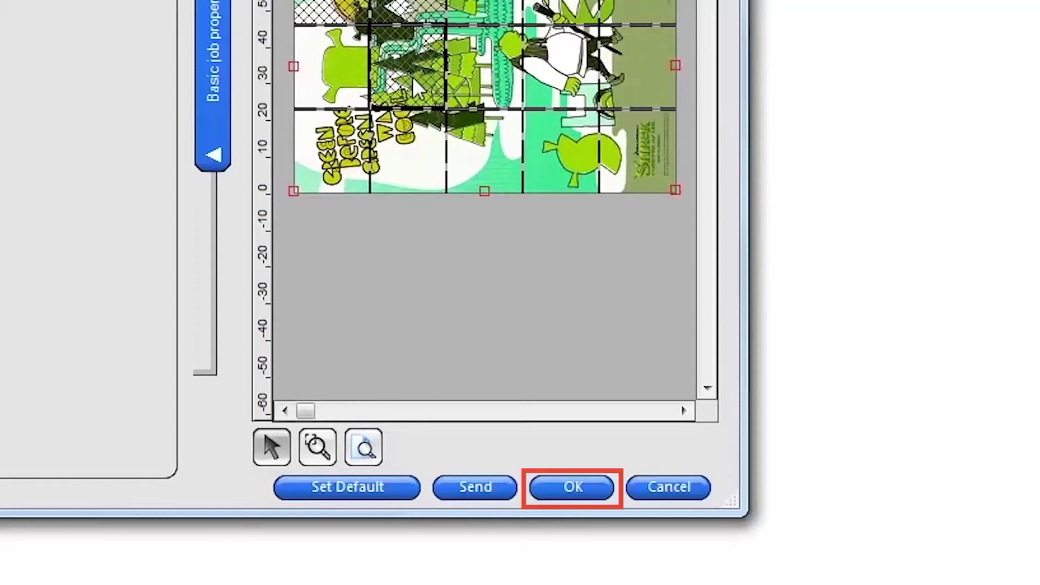
click(412, 76)
Apply the tiling settings and select all three poster jobs
click(570, 492)
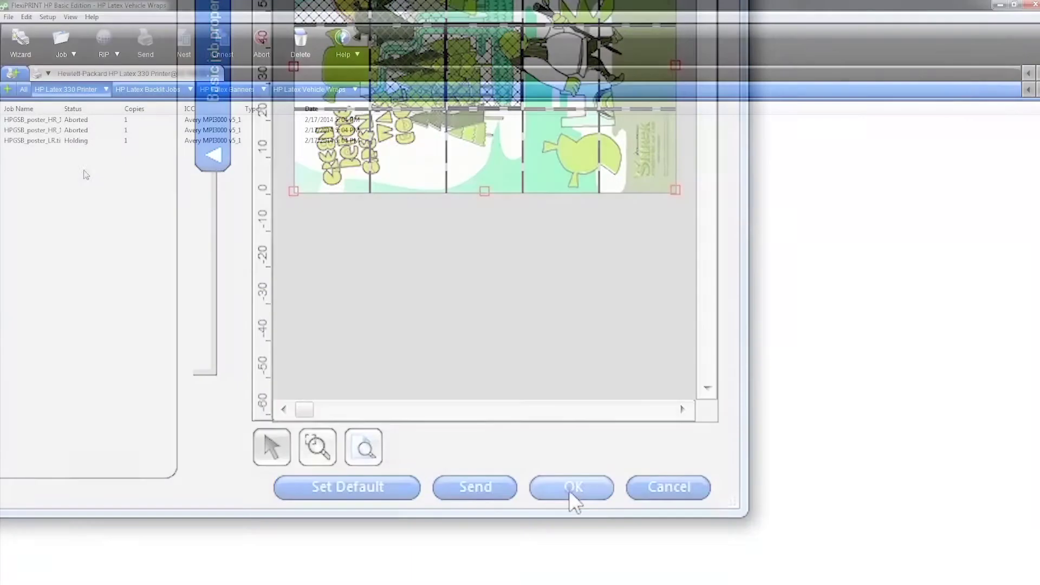
click(78, 121)
ctrl+click(78, 131)
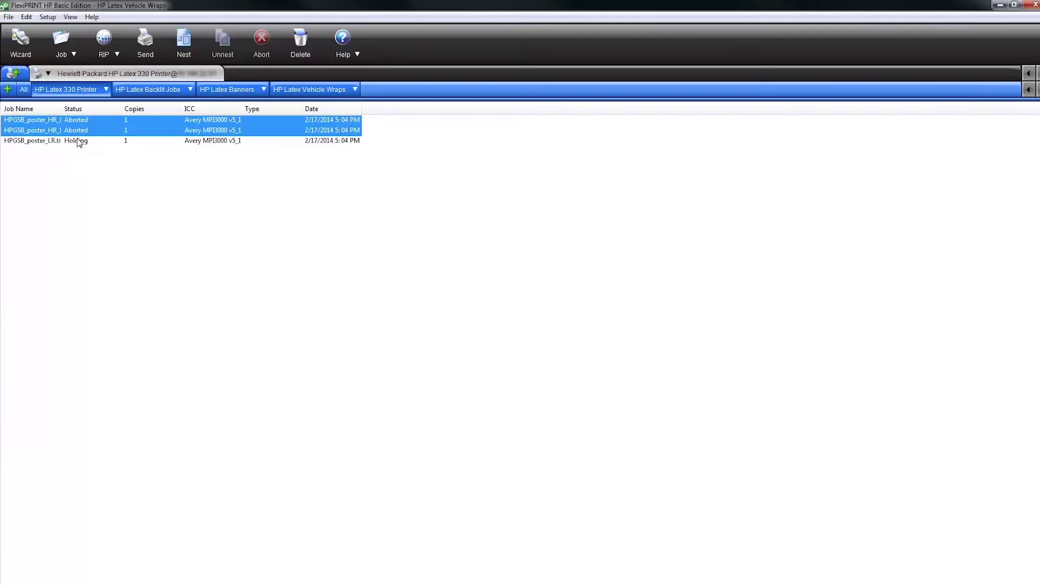
ctrl+click(80, 142)
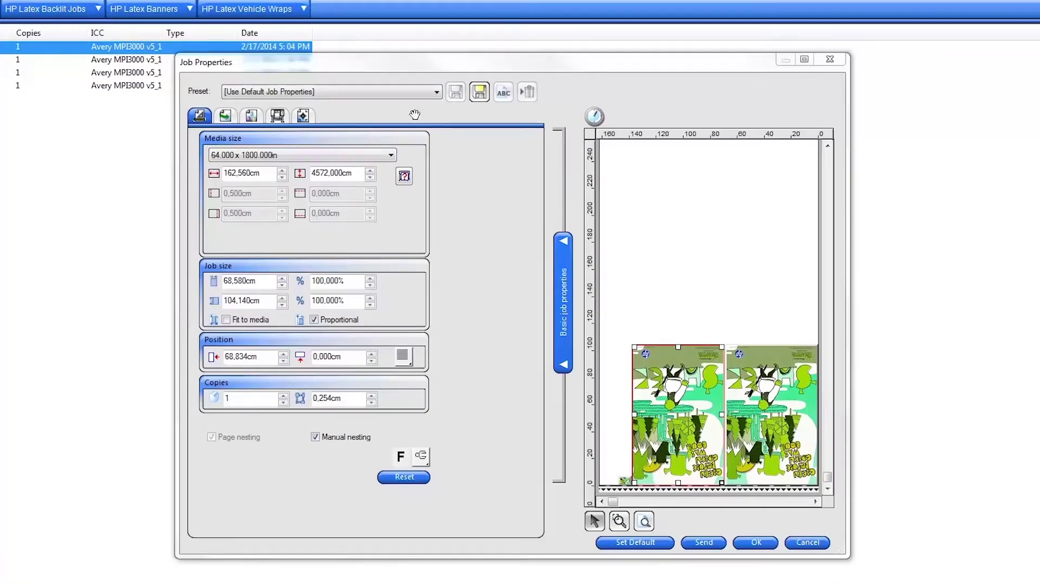
Arrange the nest: two copies stacked at the right edge, a smaller copy at bottom-left
drag(656, 452, 749, 311)
drag(800, 455, 606, 458)
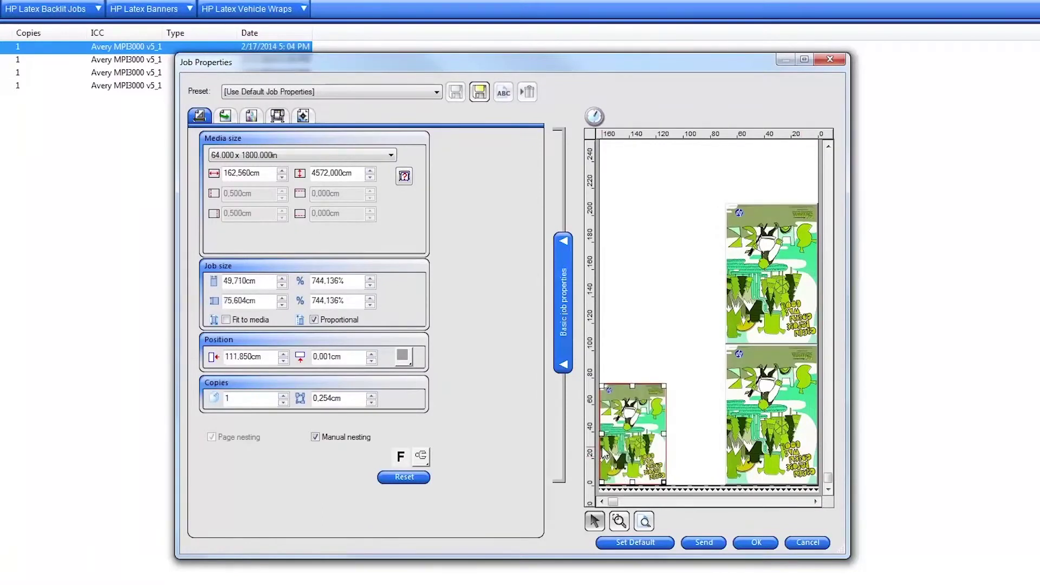
click(422, 457)
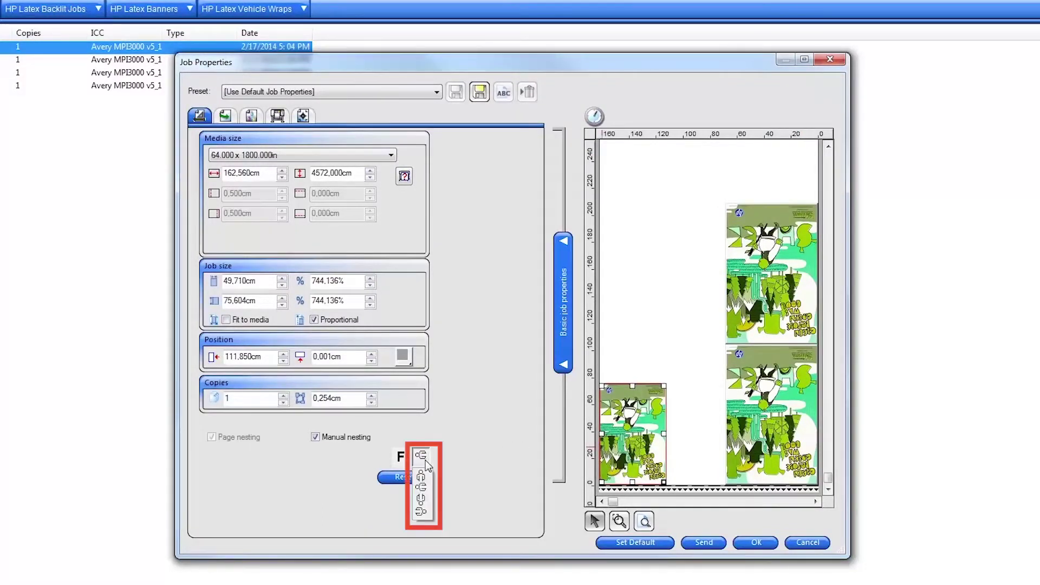
click(423, 487)
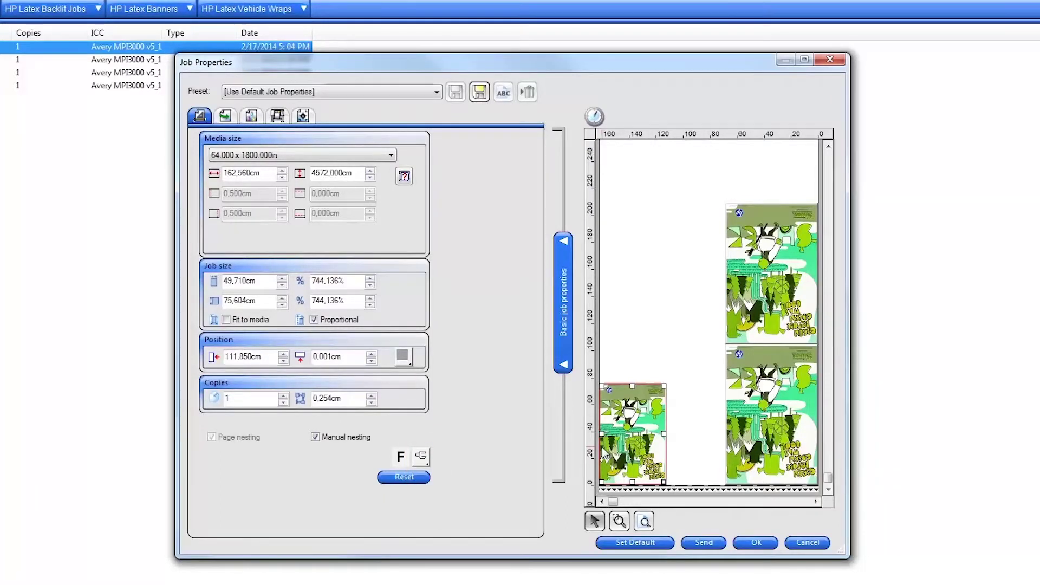
click(251, 115)
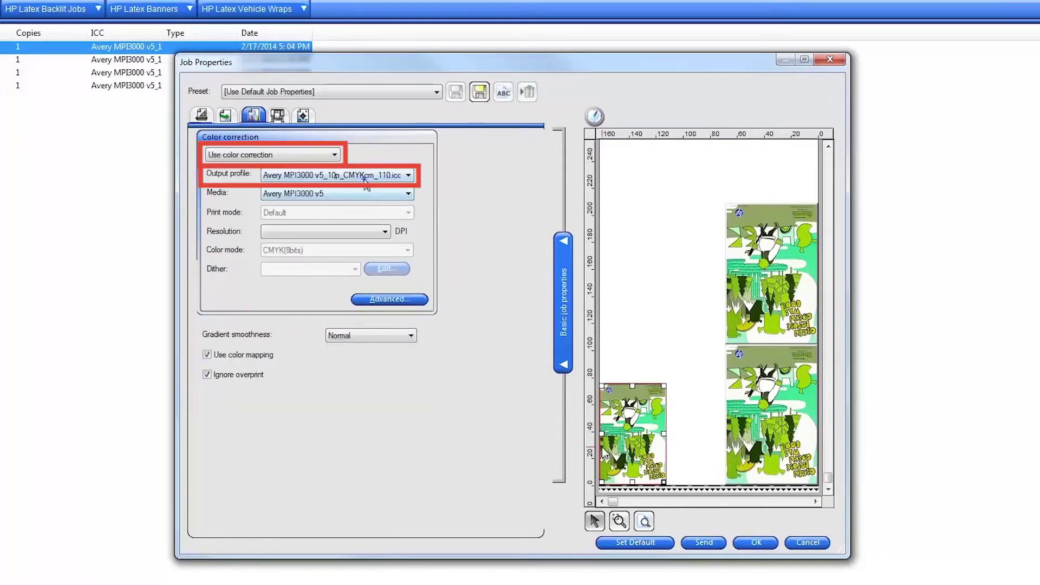
Choose Generic Self-Adhesive Vinyl_6p_CMYK_80.icc as the job's output profile
click(366, 179)
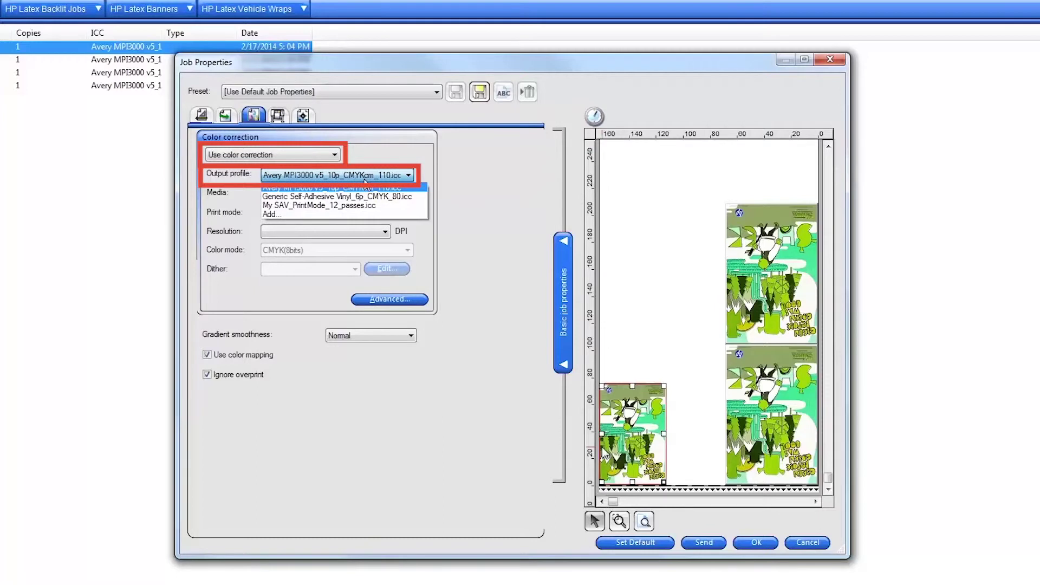
click(342, 197)
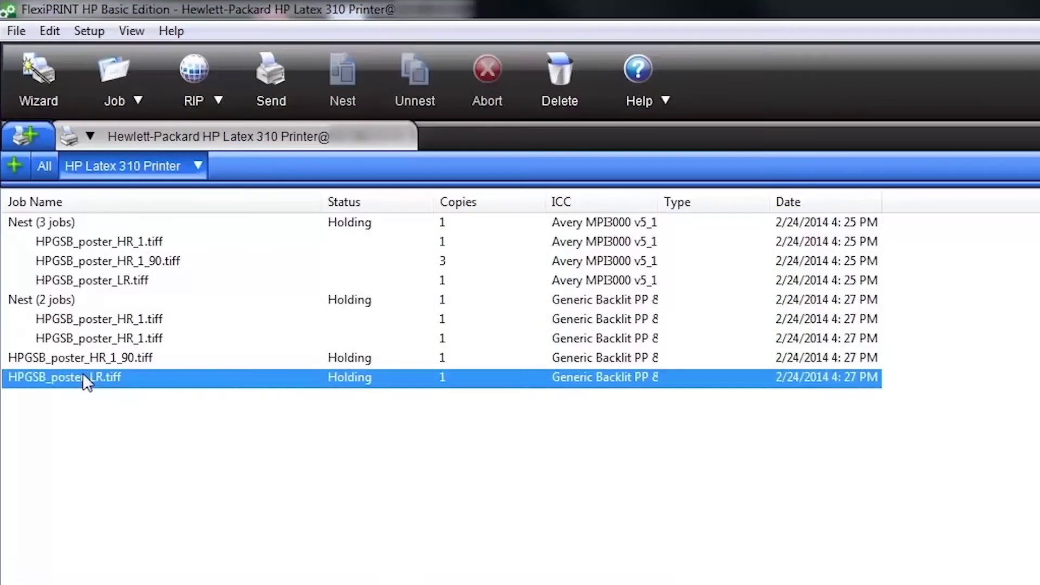
Open the job properties of the HPGSB_poster_LR.tiff job
mouse_move(83, 373)
mouse_down()
mouse_move(84, 358)
mouse_move(82, 373)
mouse_up()
right_click(86, 383)
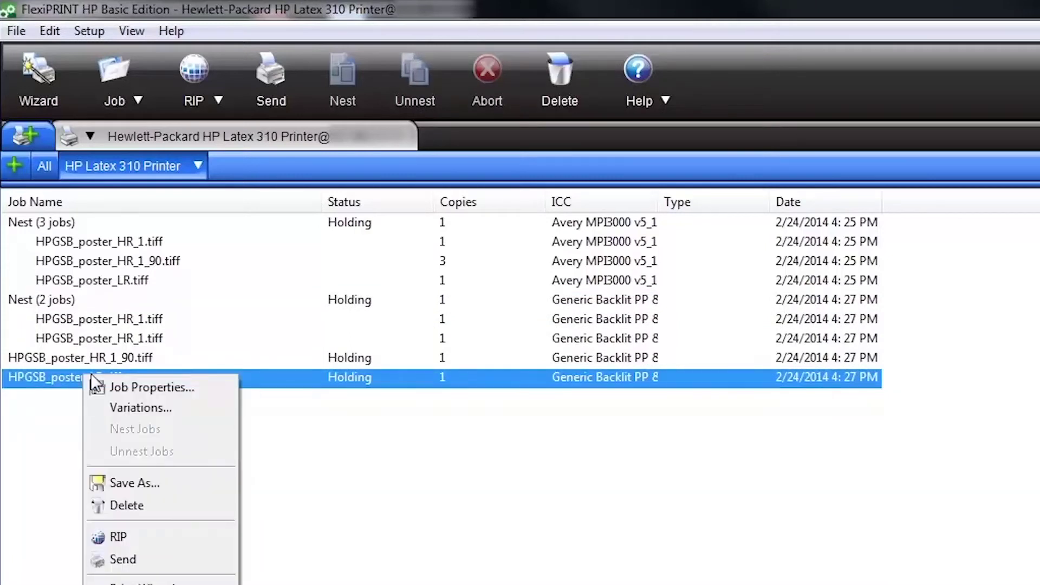
click(161, 388)
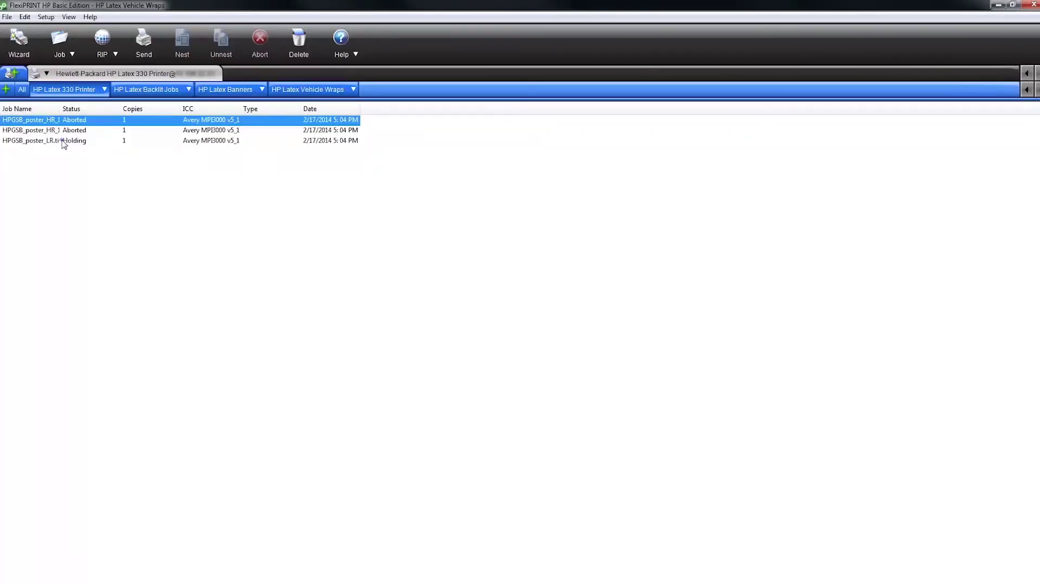
Open the poster job's image in Paint via Edit With
right_click(63, 142)
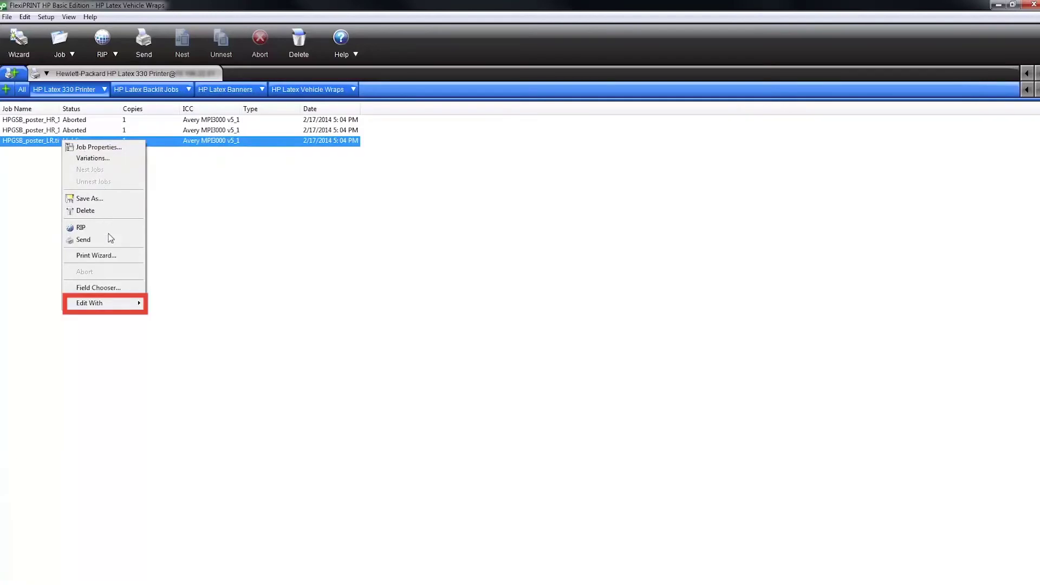
mouse_move(113, 304)
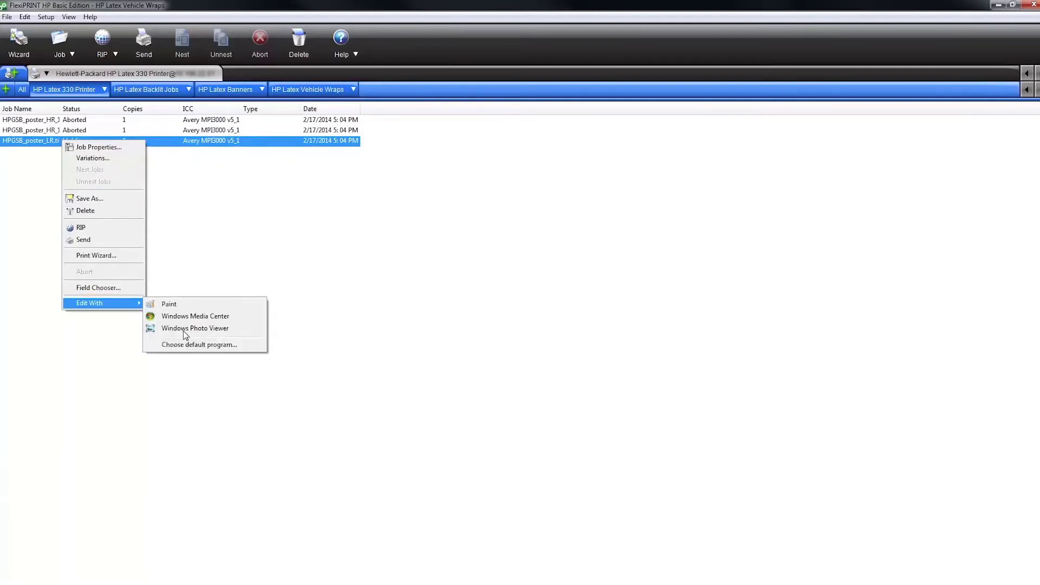
click(167, 304)
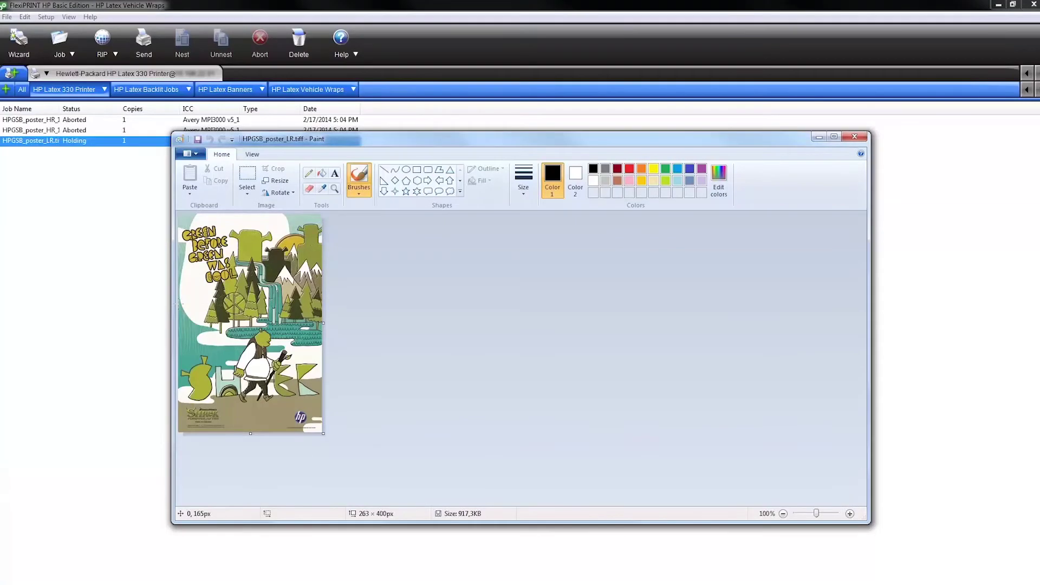